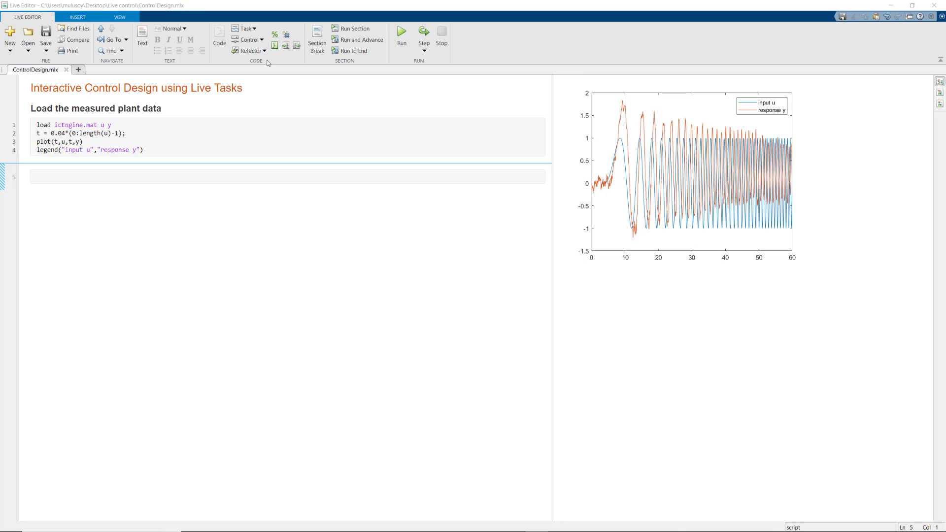
- Browse the live task gallery, then switch the output inline and back beside the code
click(254, 29)
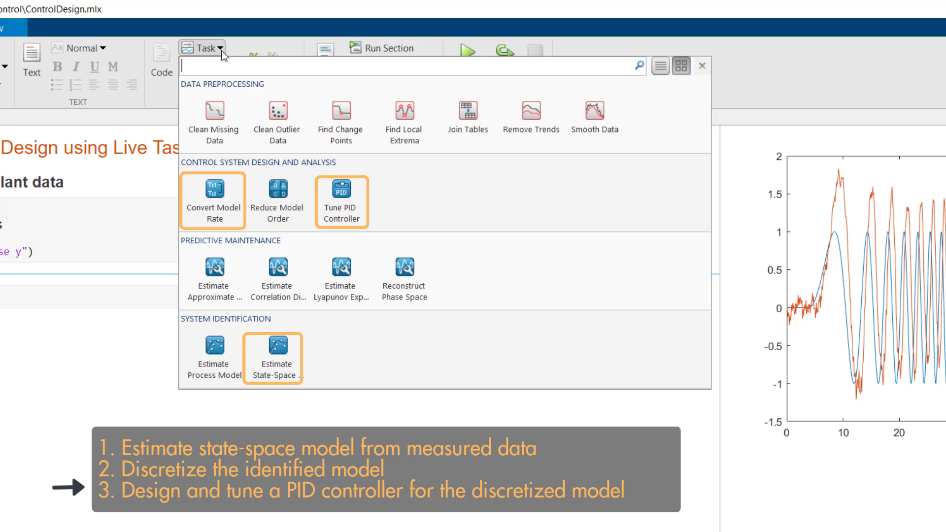
click(220, 49)
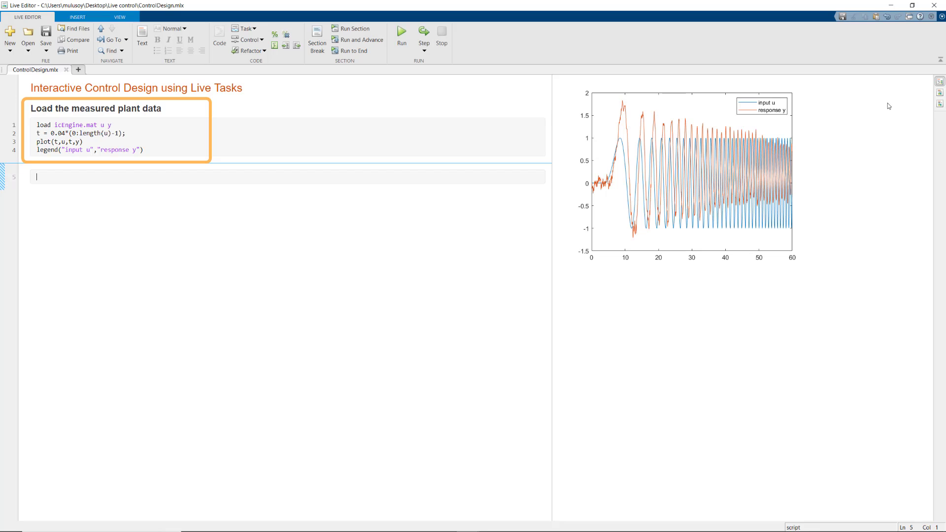
click(941, 93)
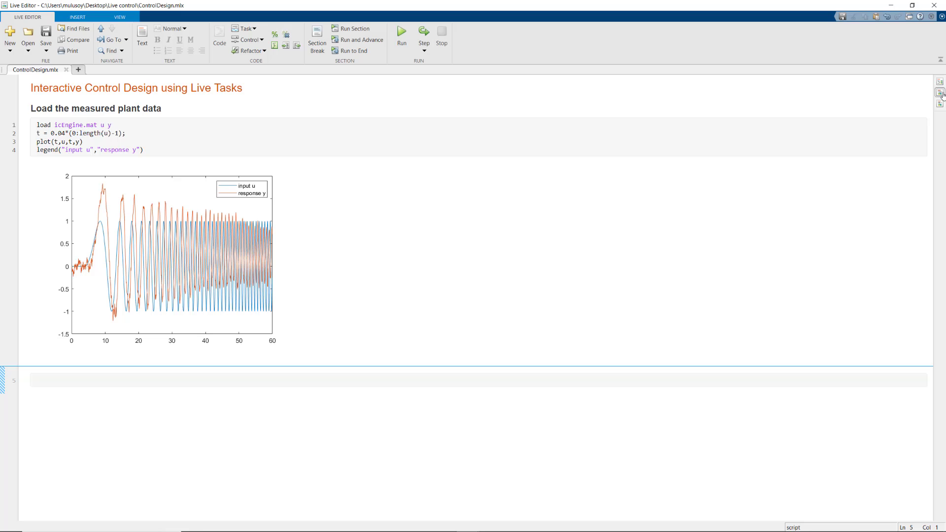
click(941, 84)
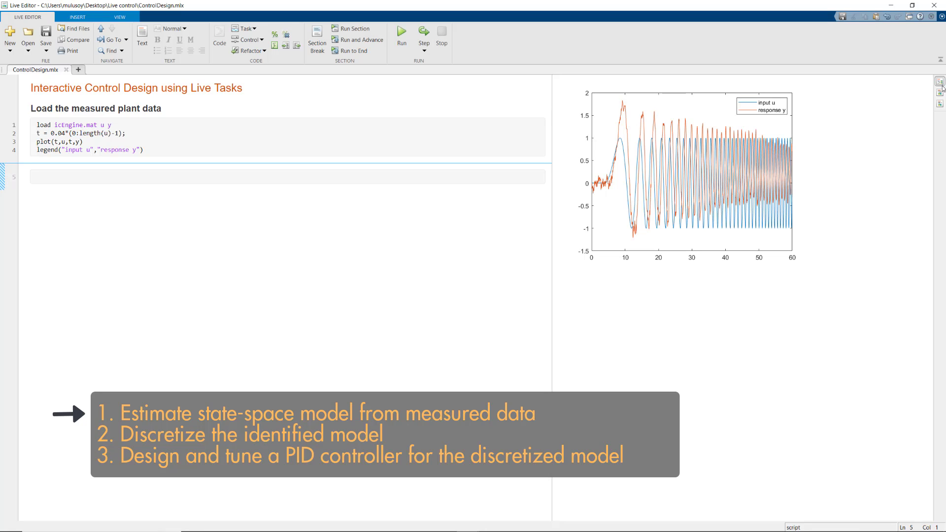
- Insert an Estimate State-Space Model task and save the live script
click(252, 33)
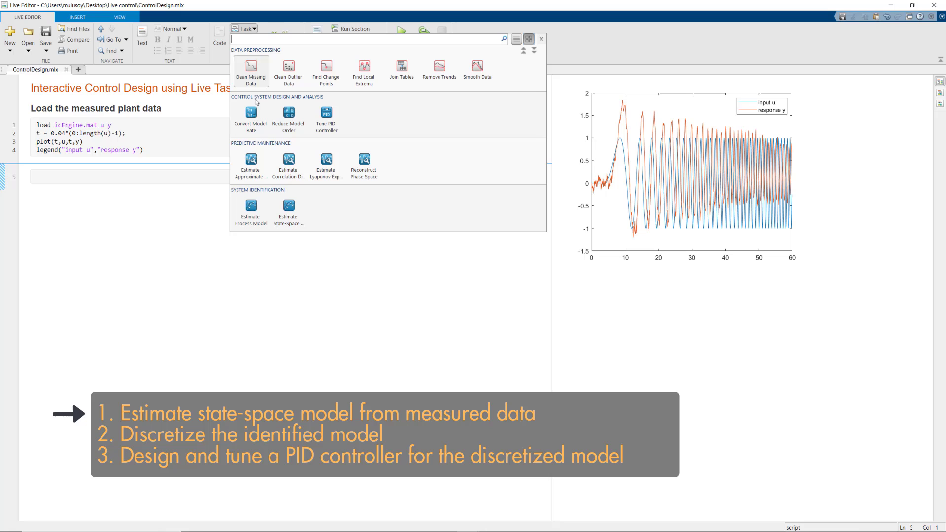
click(289, 212)
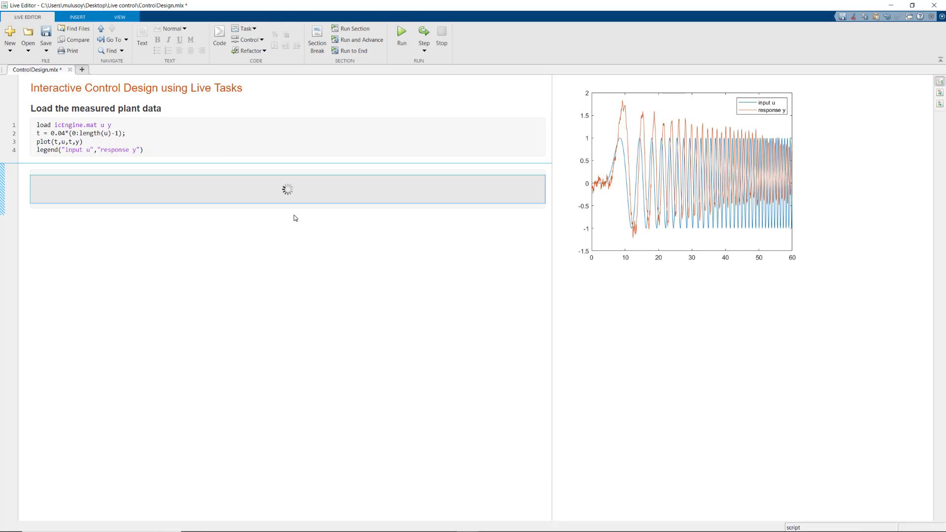
key(ctrl+s)
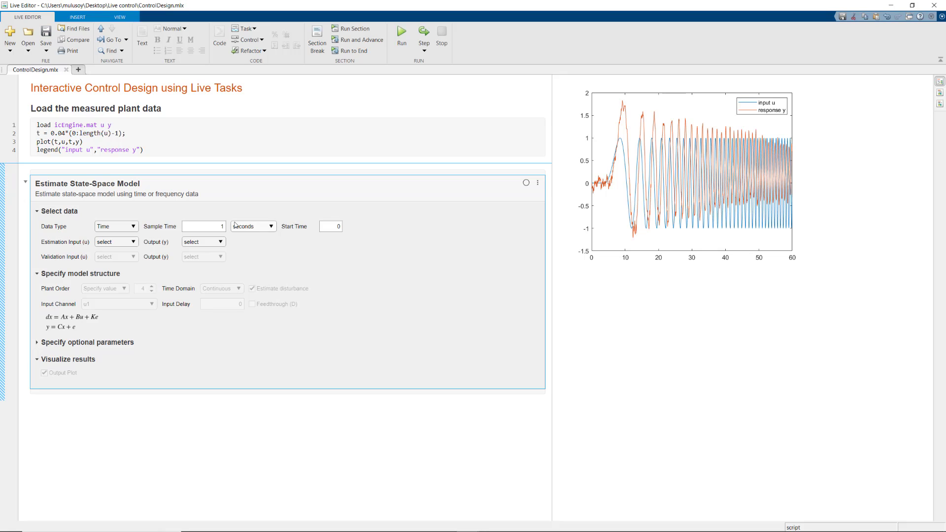
- Set the task's sample time to 0.04, estimation input to u and output to y
double_click(227, 228)
text(0.04)
click(133, 242)
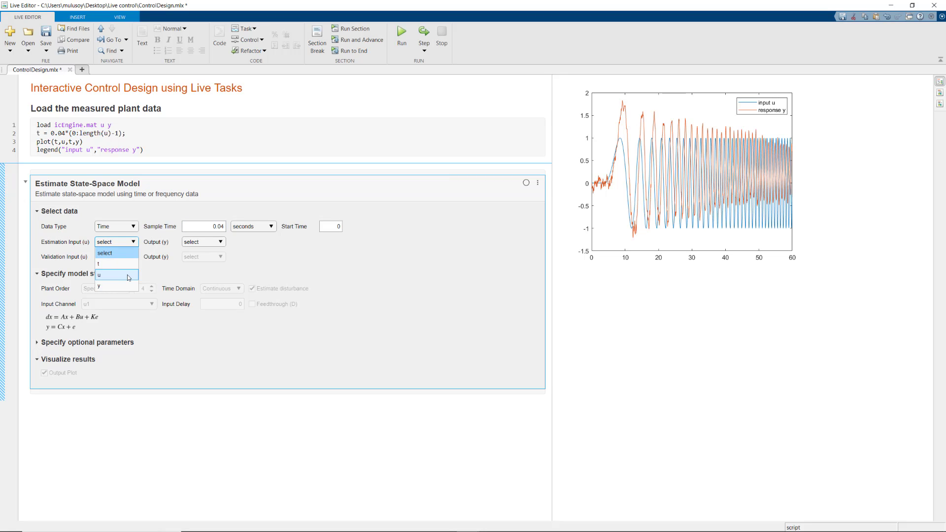
click(129, 277)
click(221, 242)
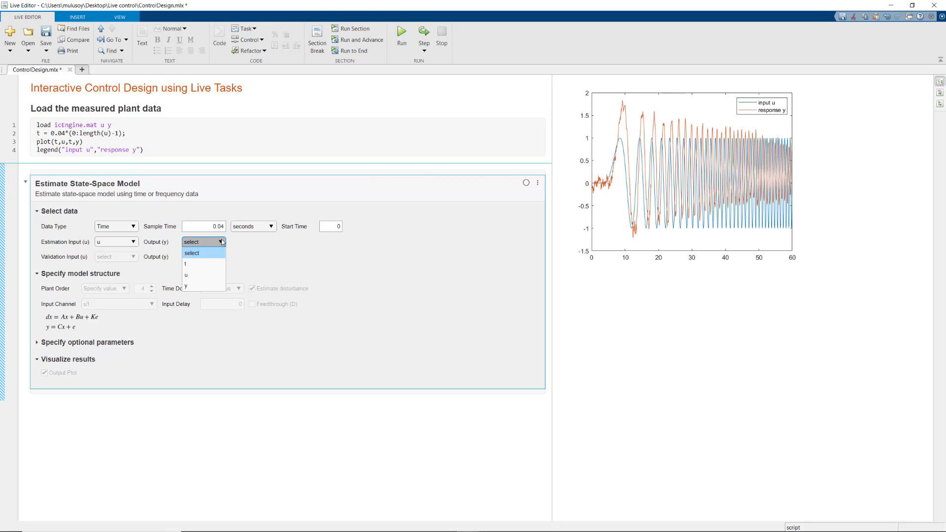
click(213, 285)
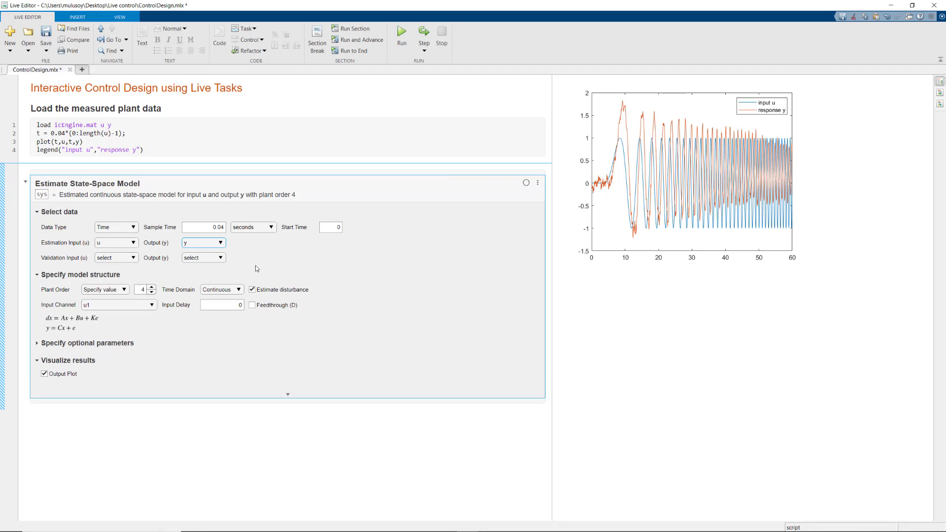
- Run the estimation, trying plant order 5 before returning to order 4
click(526, 184)
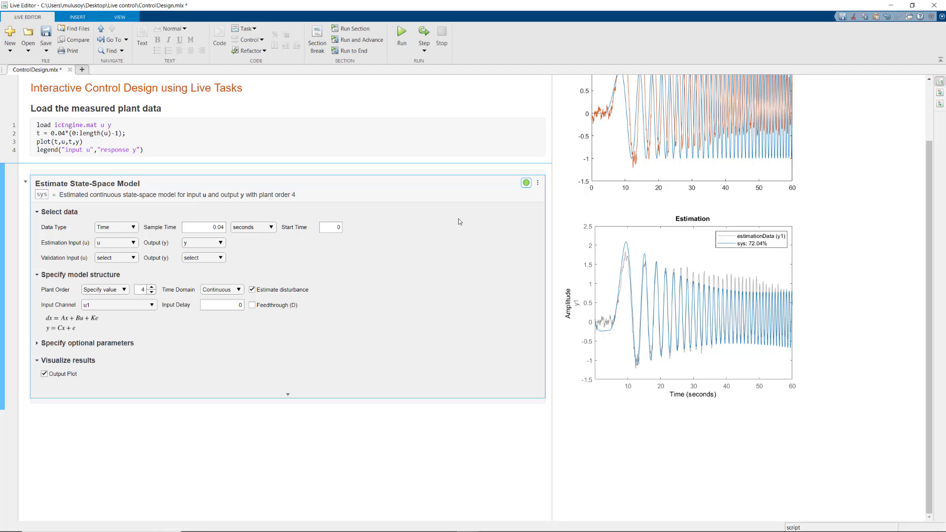
click(152, 287)
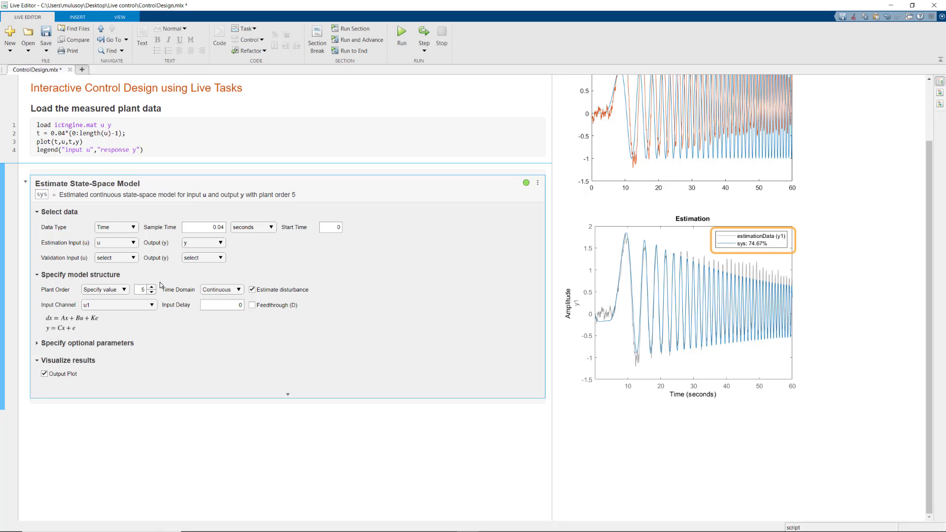
click(152, 292)
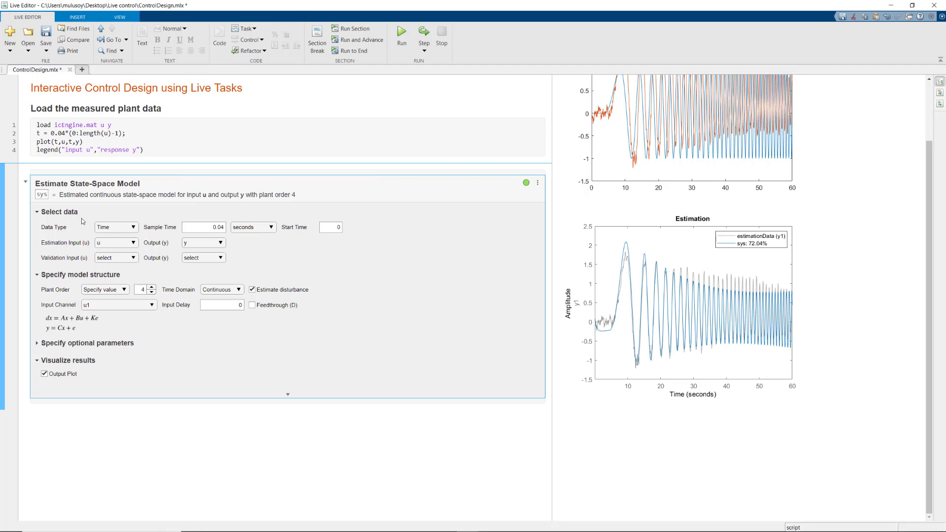
- Rename the estimated output model from sys to sys_id
double_click(45, 195)
click(45, 195)
text(_id)
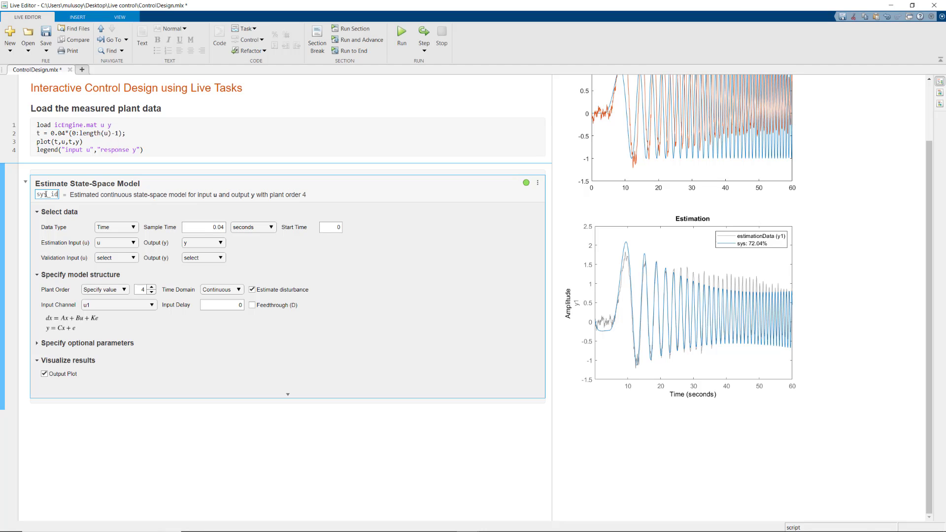
- Apply the sys_id name and show the task's generated iddata and ssest code
click(84, 211)
click(288, 395)
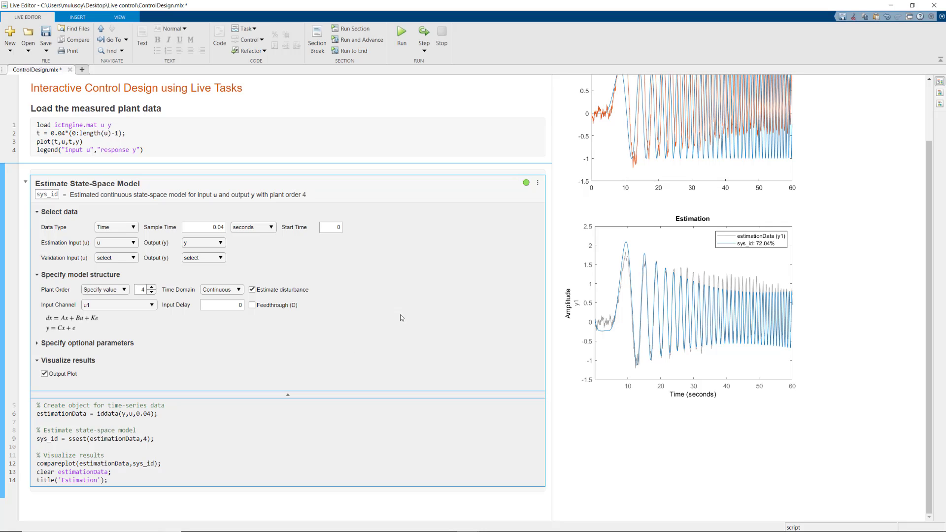
click(538, 185)
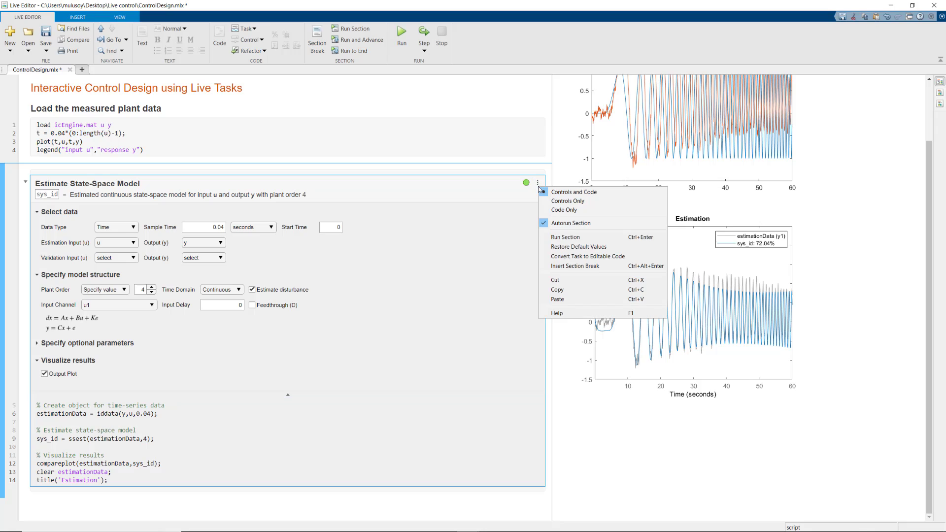
- Dismiss the task options and expand the optional estimation parameters
click(580, 195)
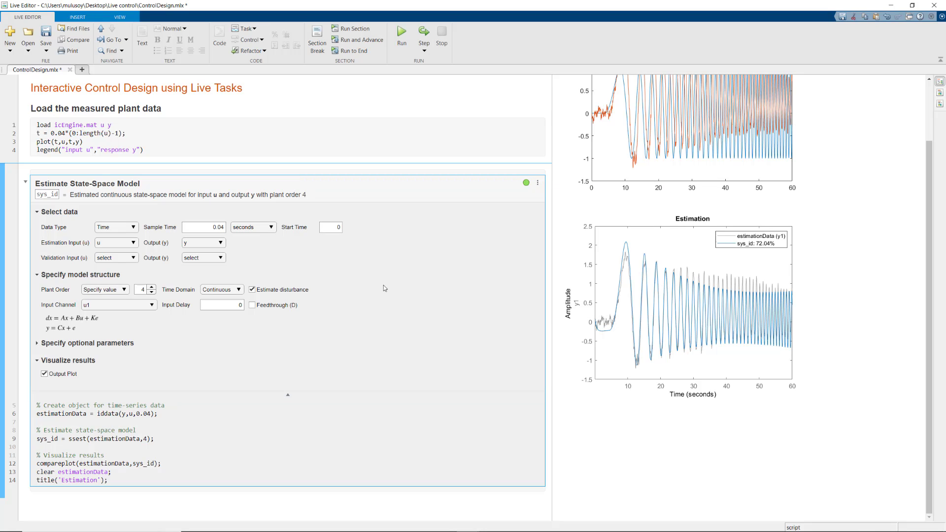
click(37, 345)
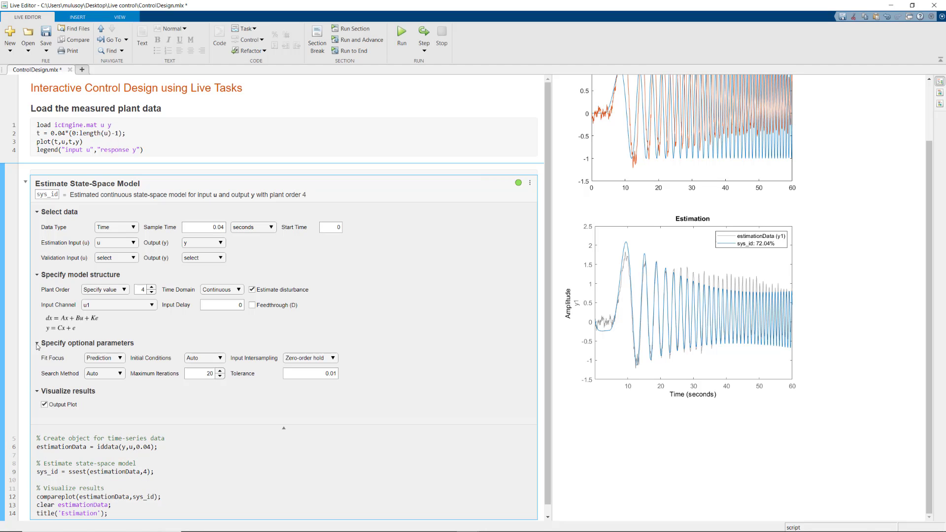
click(548, 518)
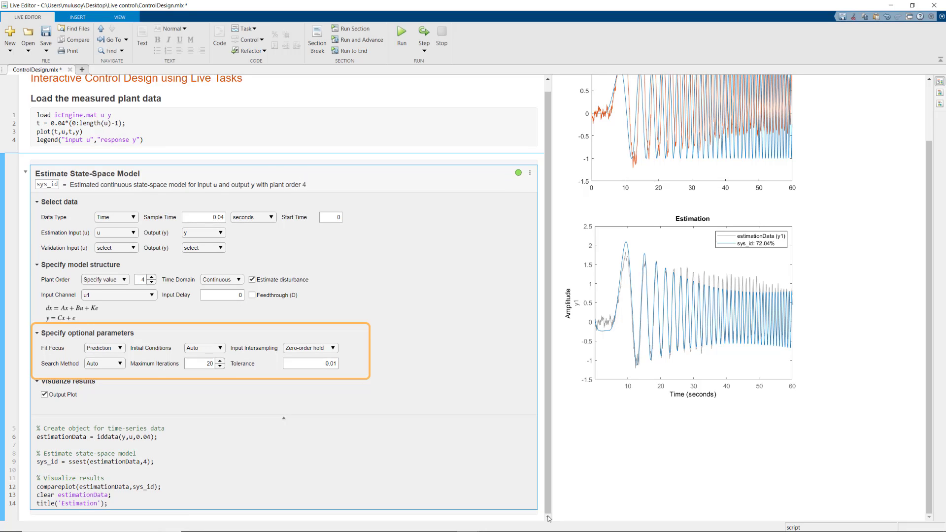
- Use triangle approximation intersampling, zero initial conditions and the Gauss-Newton search method
click(332, 350)
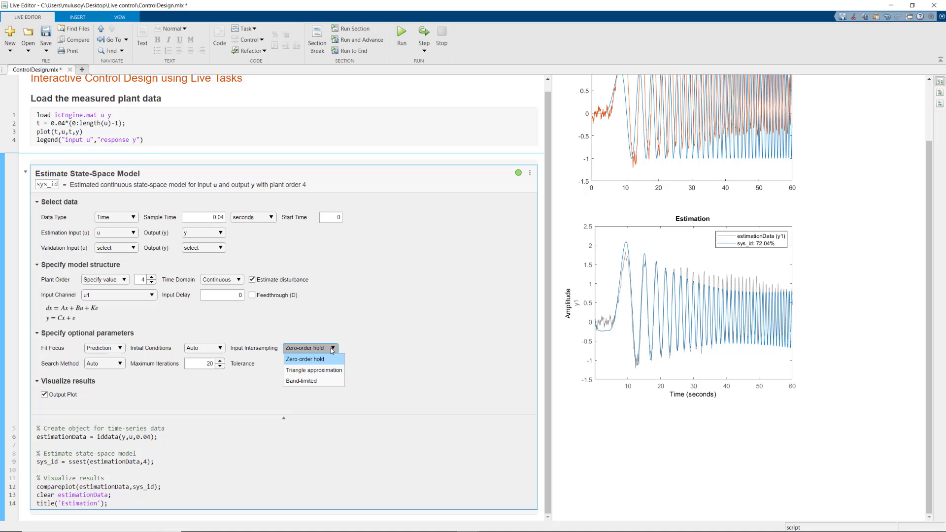
click(313, 370)
click(212, 348)
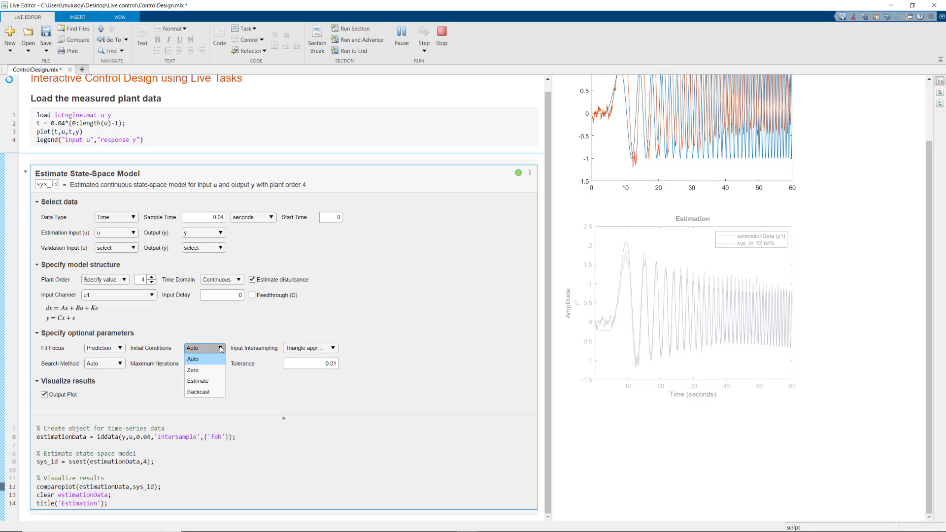
click(212, 370)
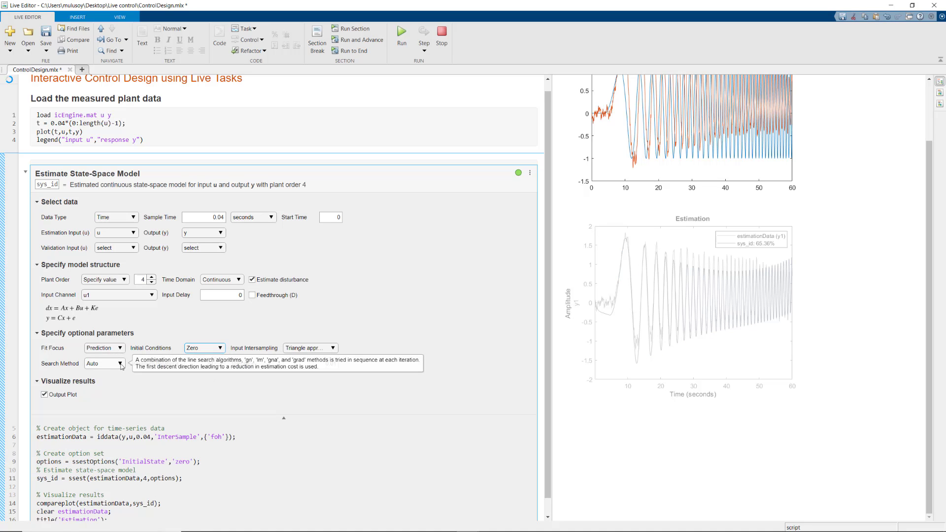
click(119, 348)
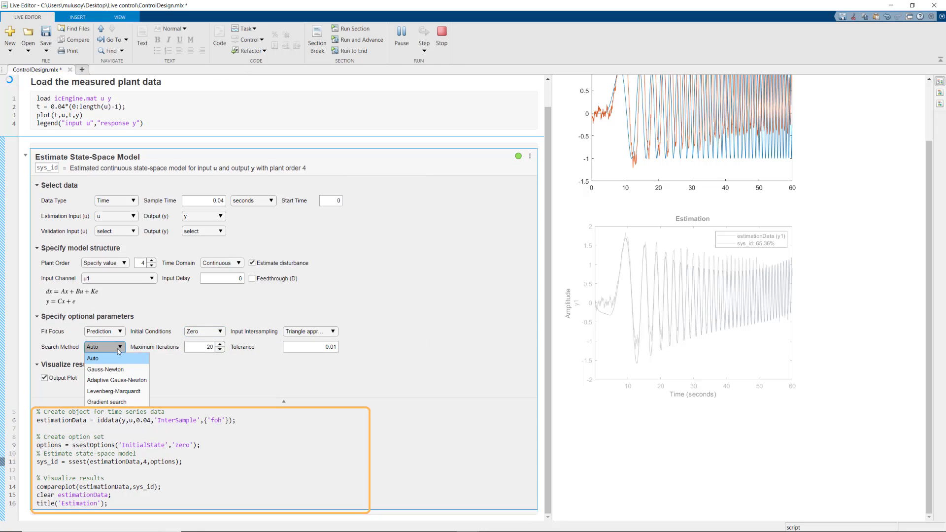
click(105, 370)
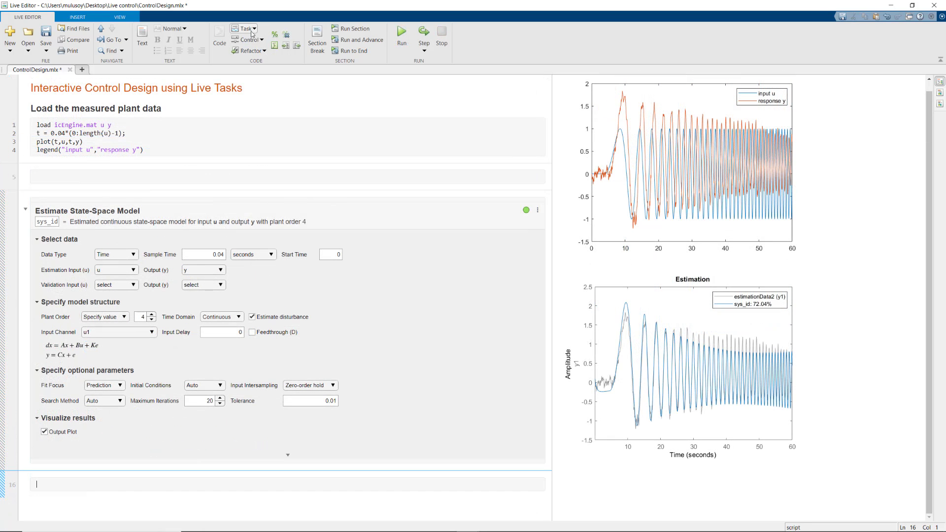
- Bring up the live task gallery from the Task dropdown
click(251, 29)
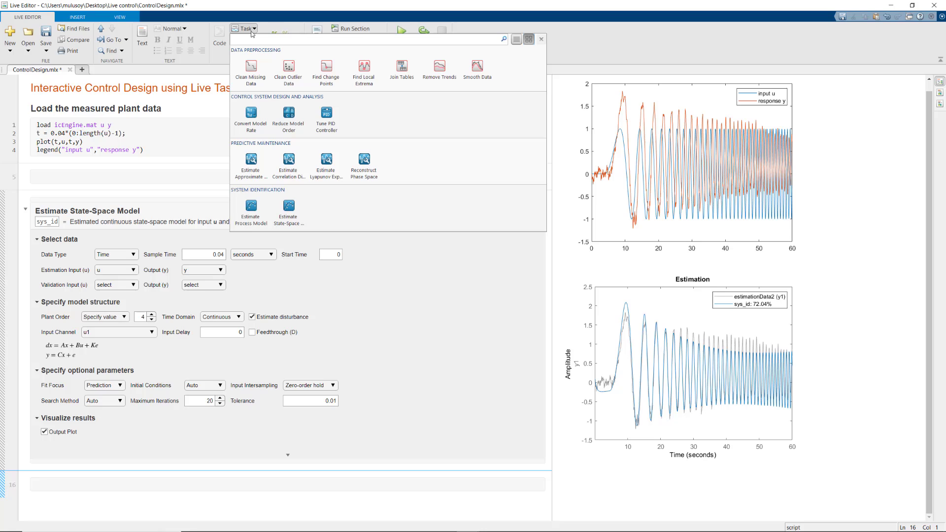
- Insert a Convert Model Rate task by typing 'convert' and picking it from autocomplete
click(252, 32)
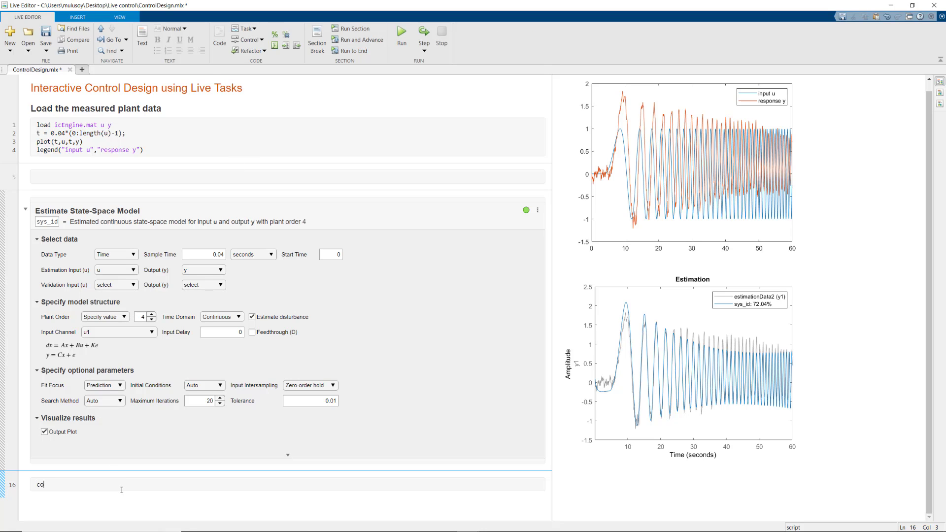
text(nvert)
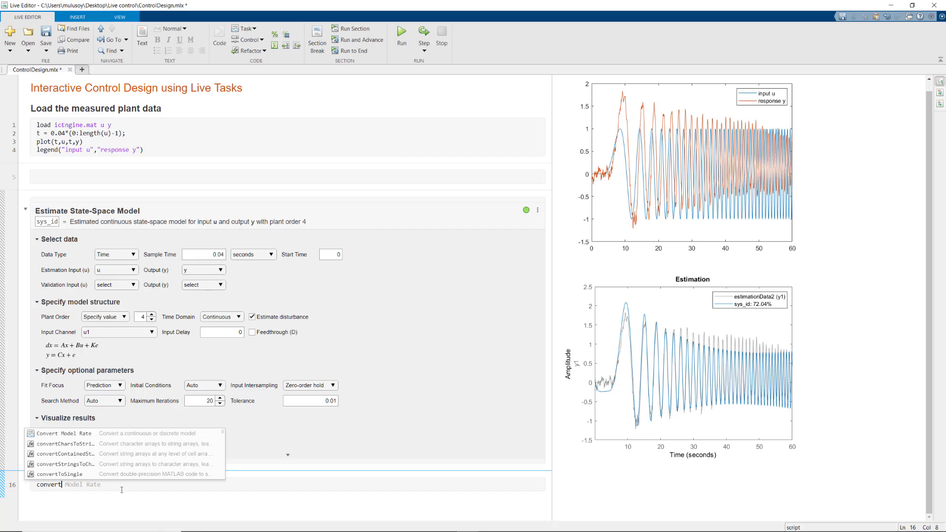
click(145, 435)
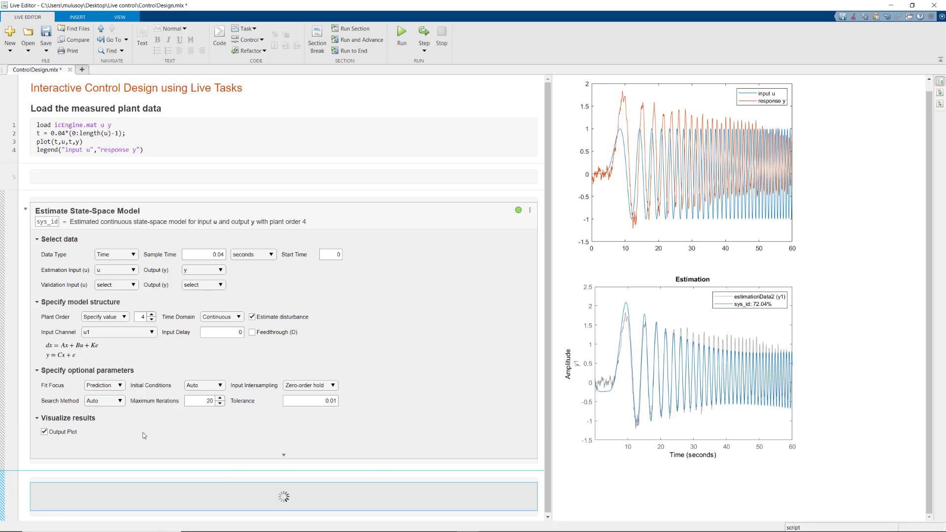
click(547, 515)
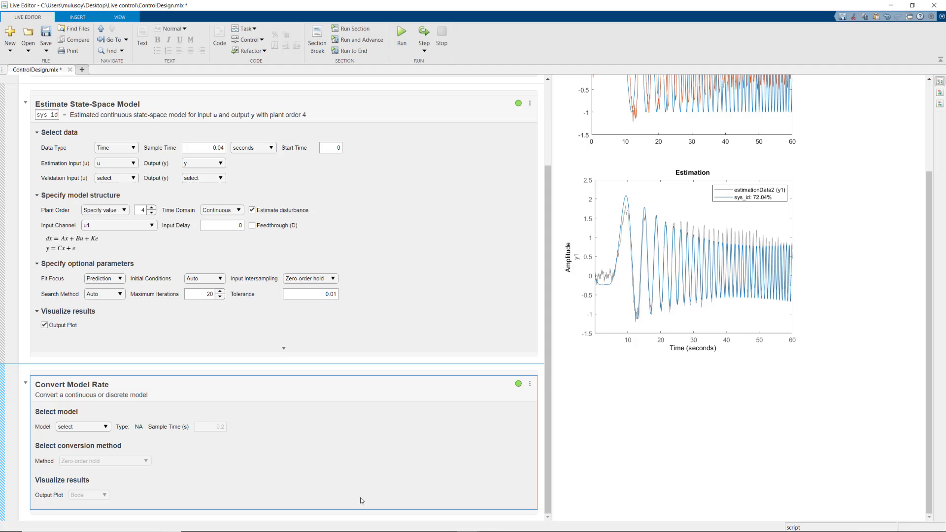
- Discretize sys_id at a 0.025 s sample time, keeping zero-order hold
click(100, 429)
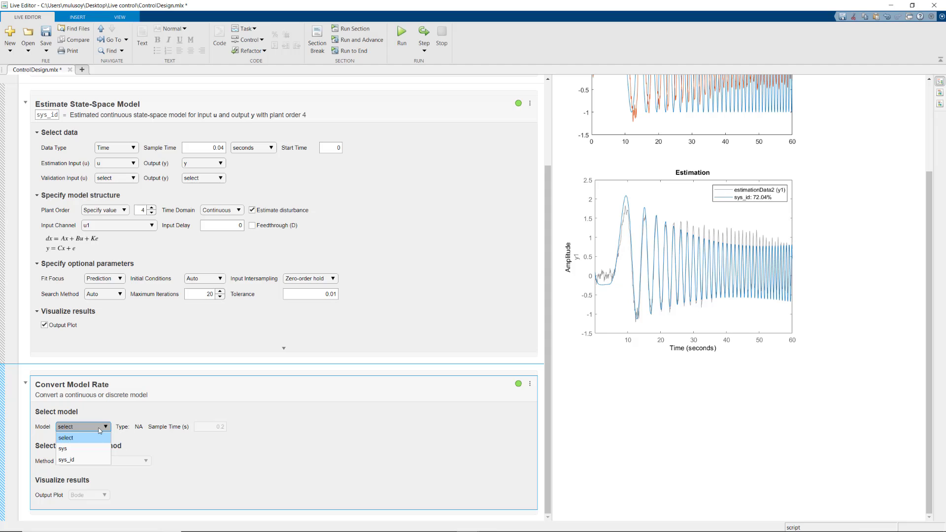
click(97, 462)
click(230, 428)
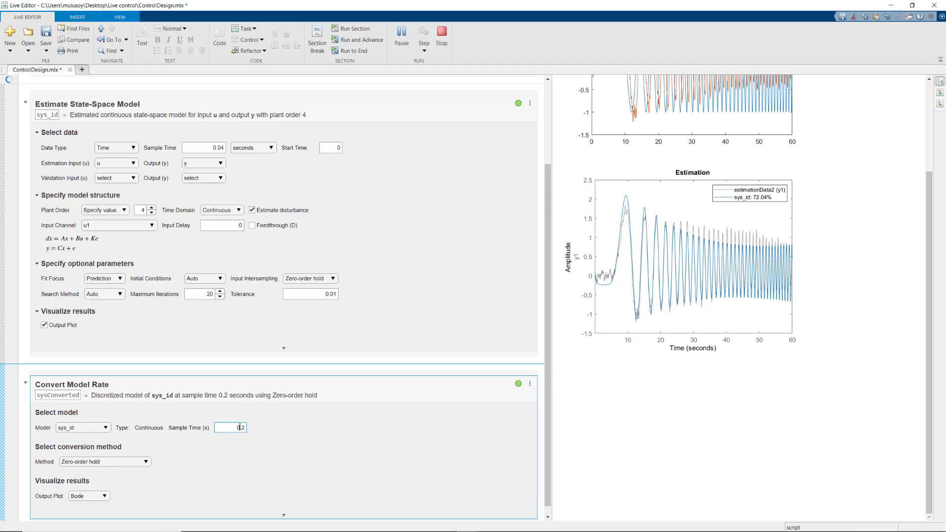
double_click(230, 428)
text(0.025)
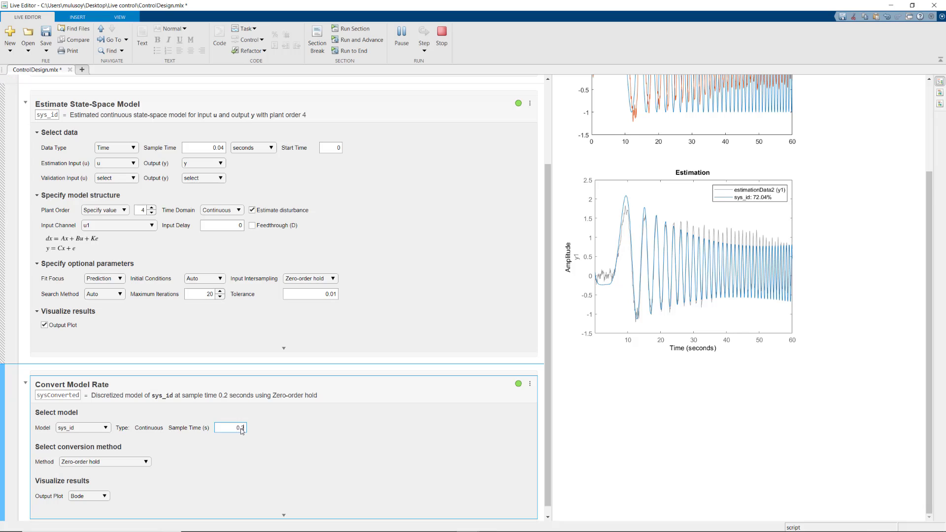
key(Return)
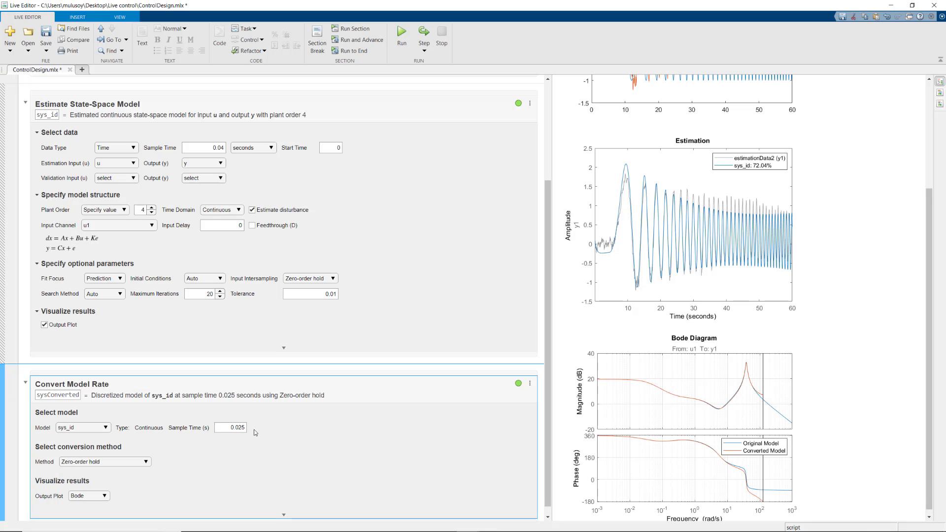
click(147, 462)
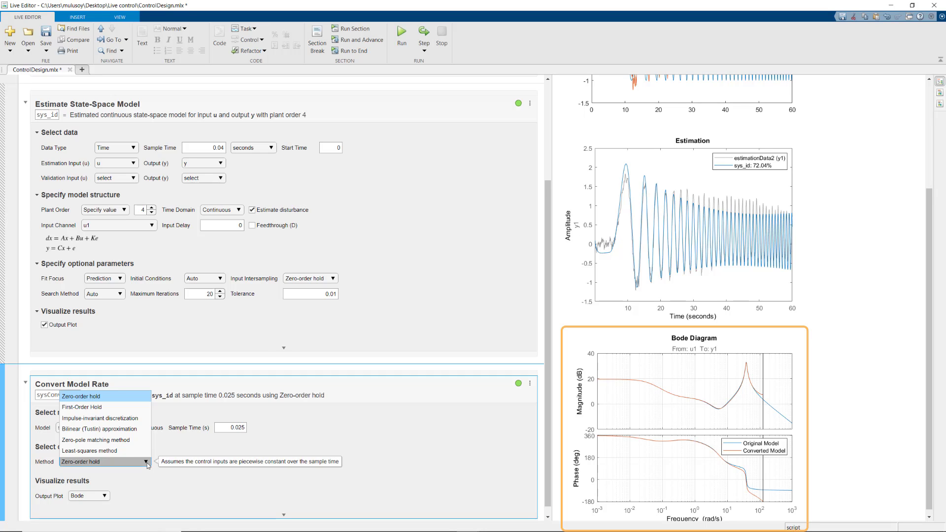
click(146, 462)
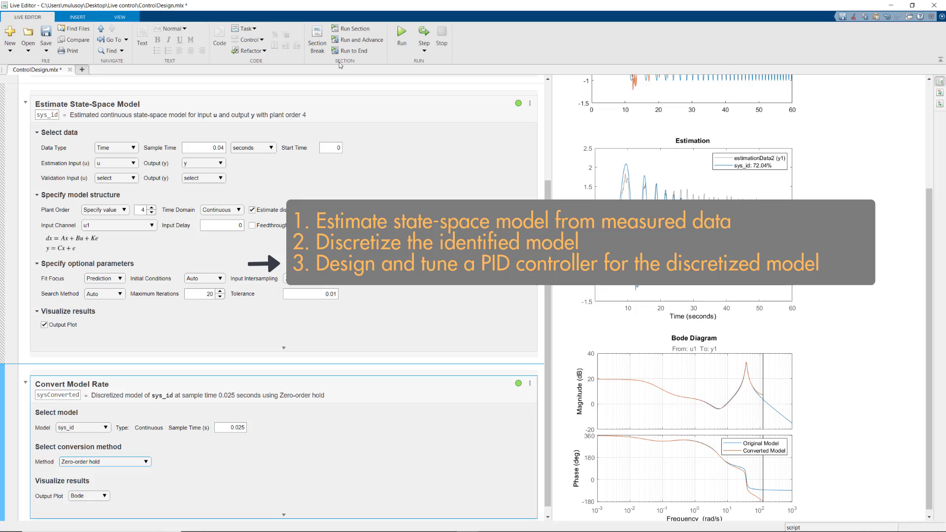
- Add a section break and insert a Tune PID Controller task into it
click(324, 54)
click(254, 29)
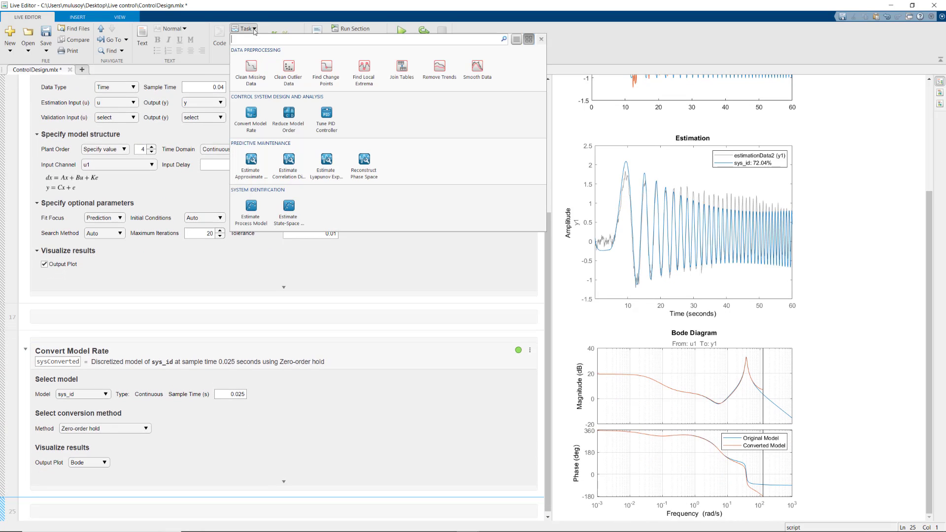
click(337, 131)
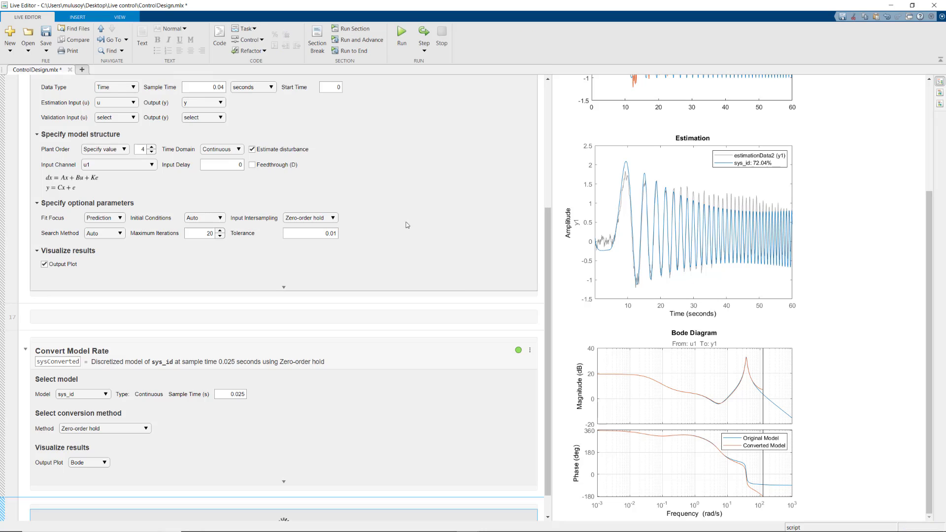
- Tune a PID controller for plant sysConverted with a 3.01467 s response time
click(548, 516)
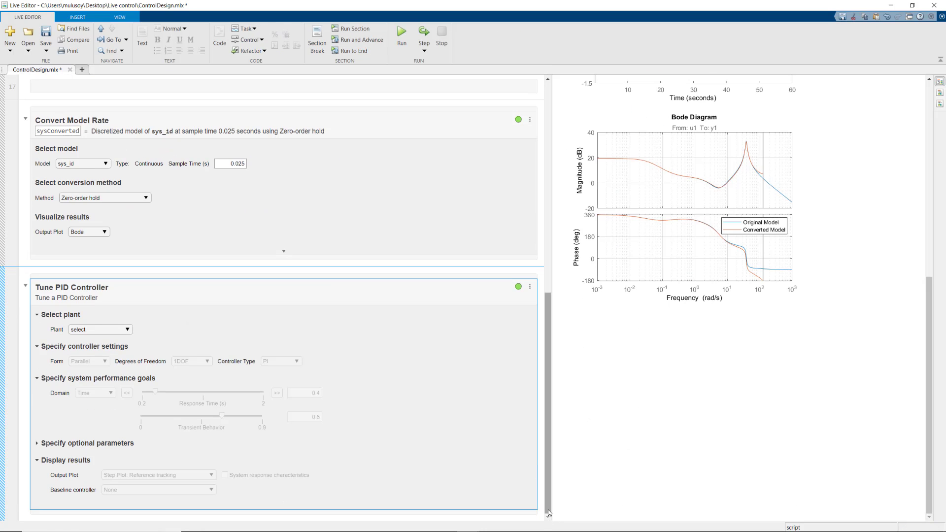
click(119, 332)
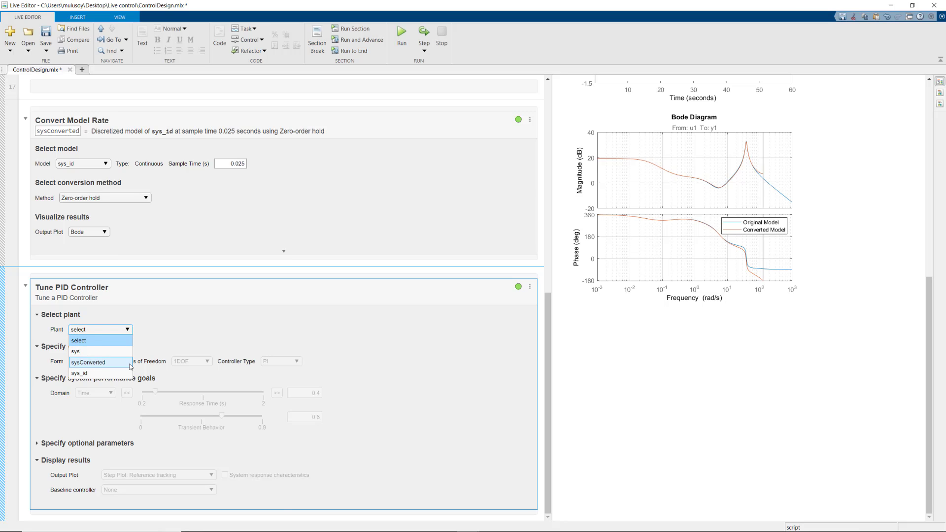
click(99, 362)
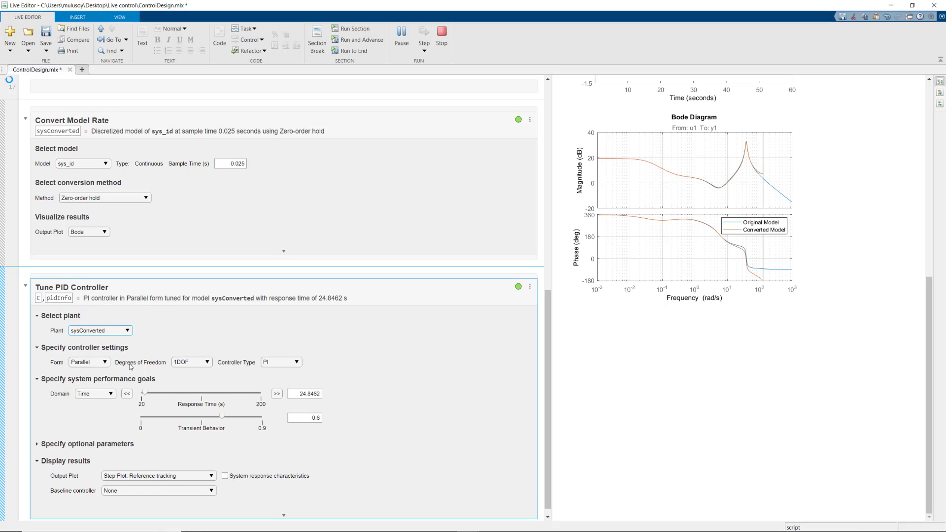
click(292, 366)
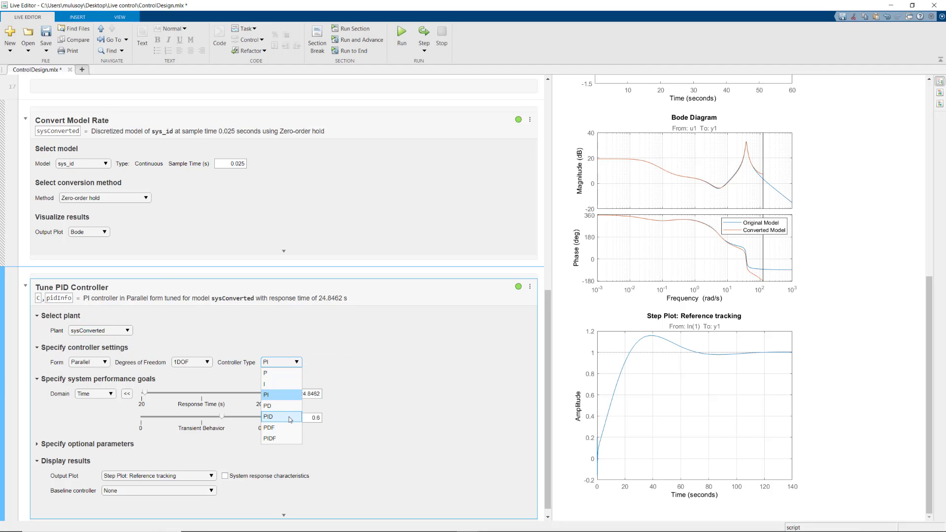
click(289, 418)
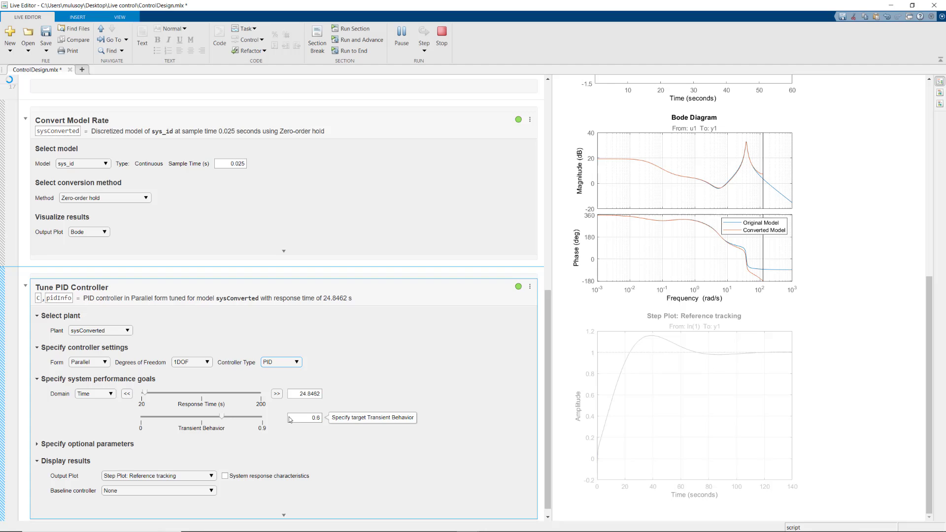
click(127, 396)
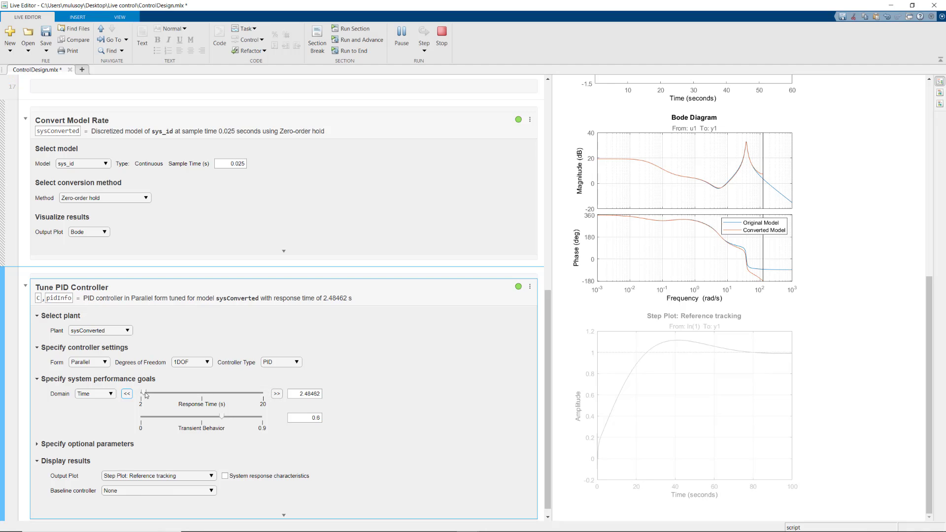
drag(146, 395, 149, 395)
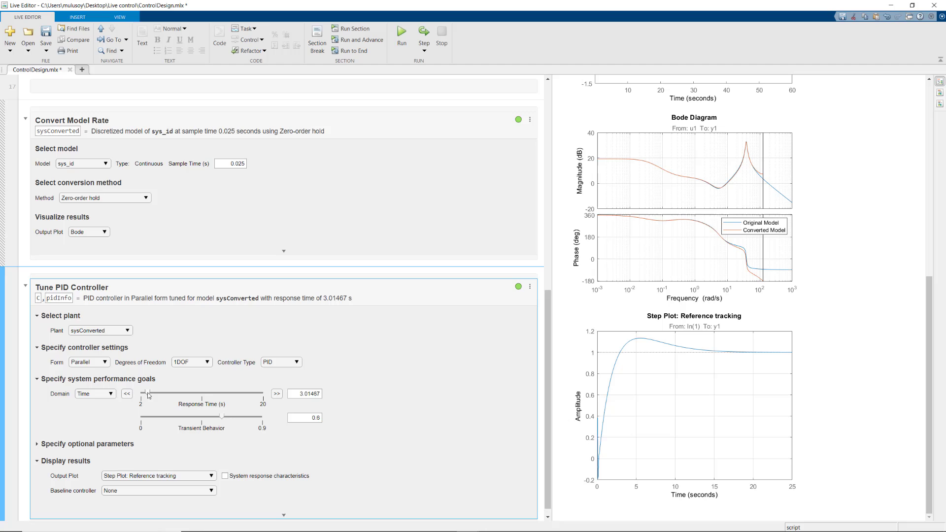
- Show system response characteristics: 2.425 s rise, 13.325 s settling, 13.29% overshoot
click(226, 476)
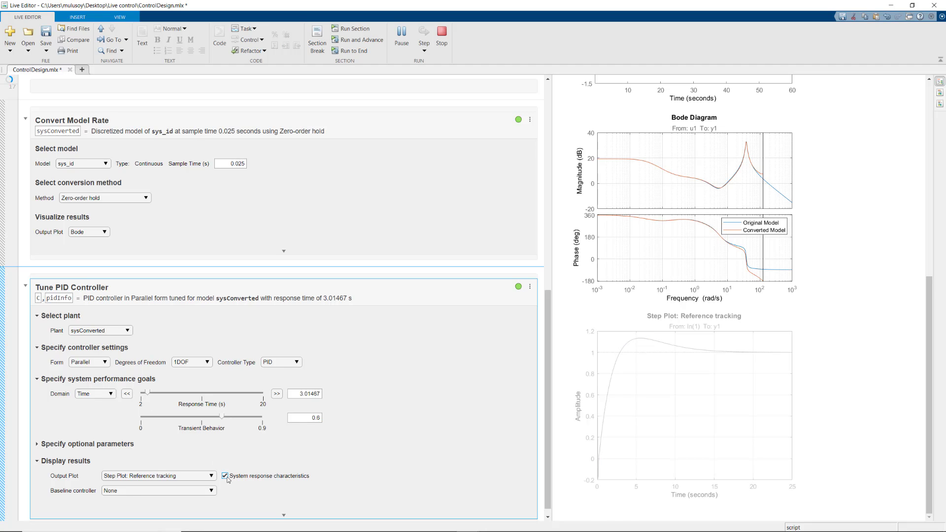
click(930, 518)
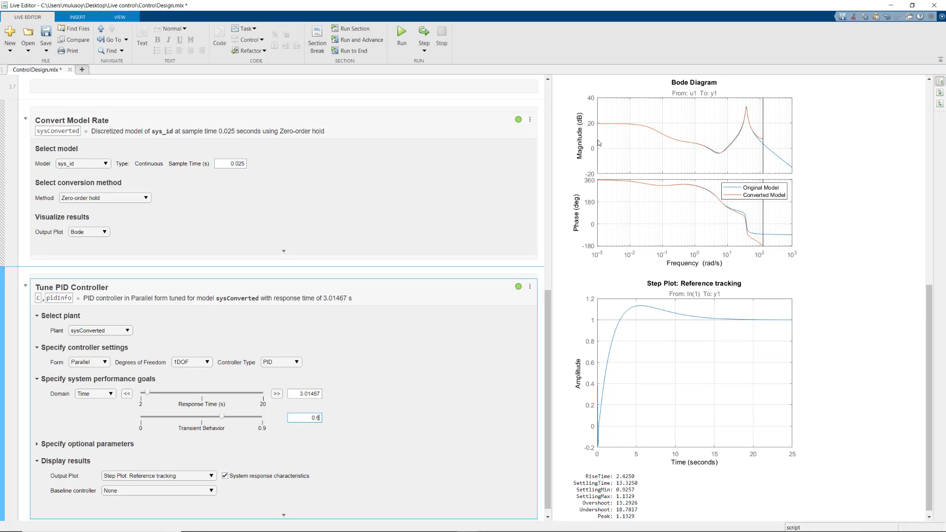
- Switch the Estimate, Convert Model Rate and Tune PID Controller tasks to Code Only
scroll(550, 90, up, 10)
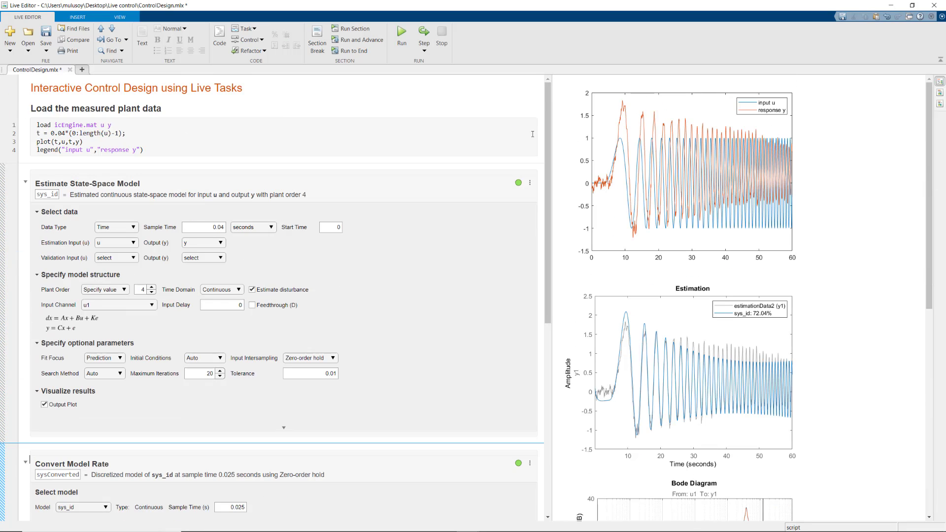
click(530, 185)
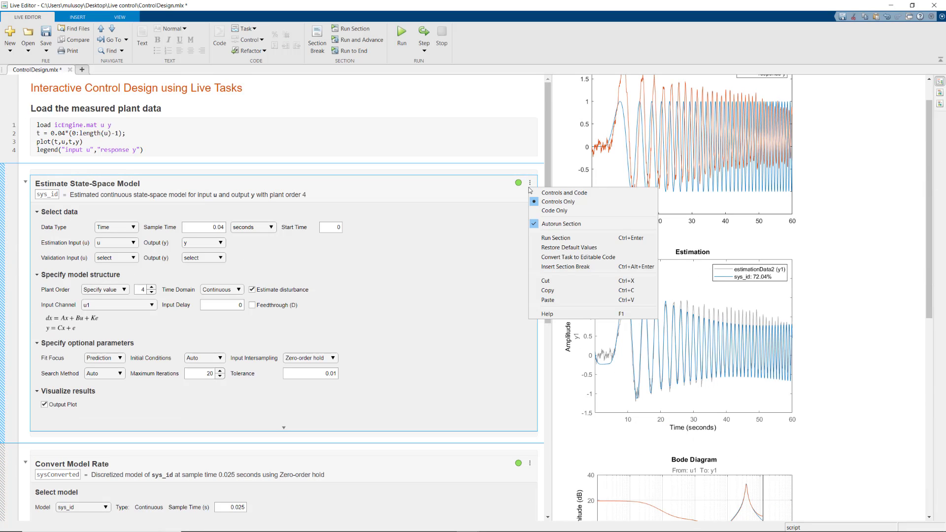
click(553, 210)
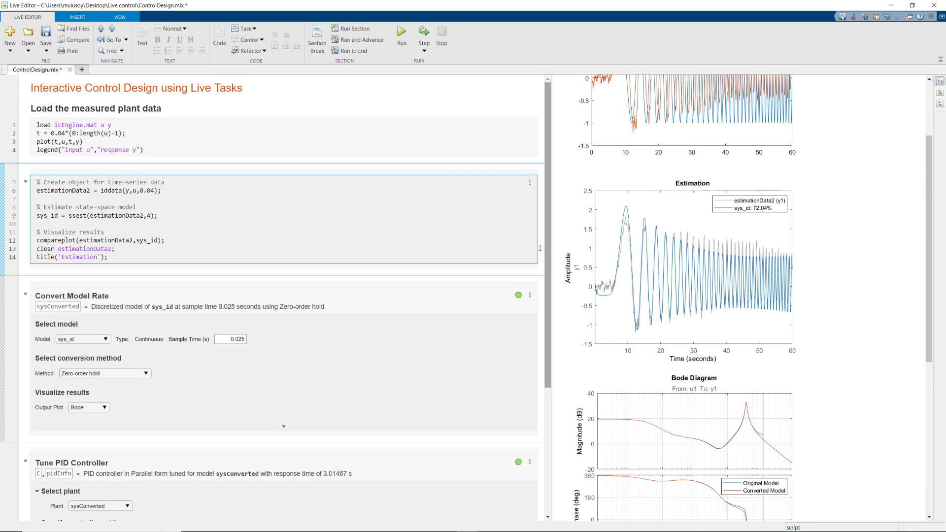
click(529, 295)
click(549, 320)
click(530, 382)
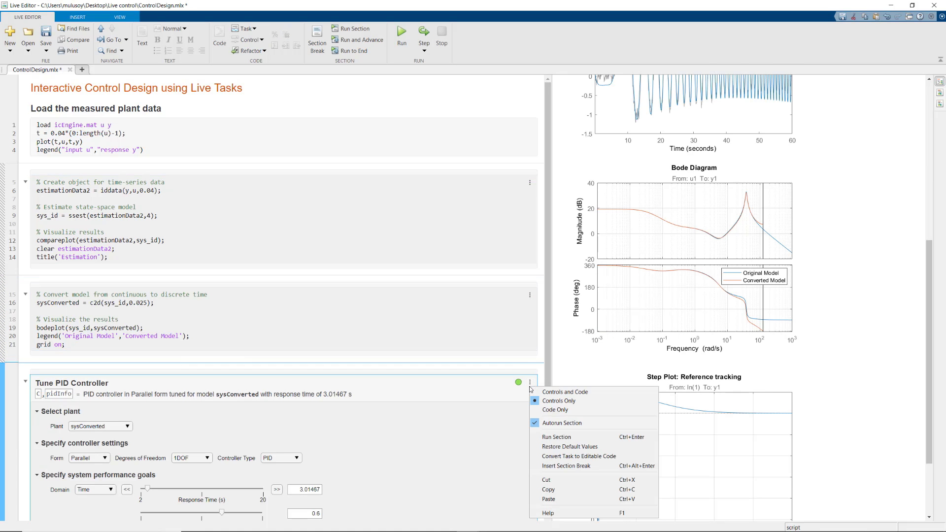
click(546, 414)
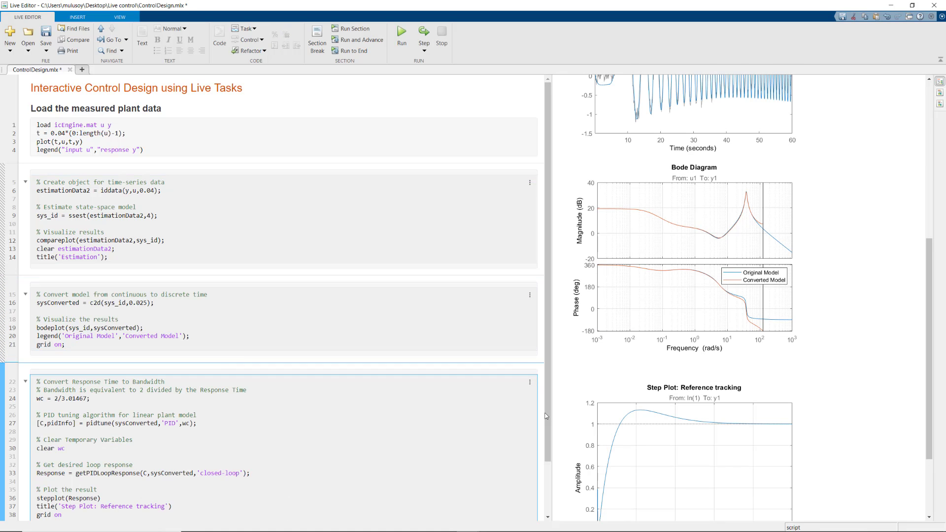